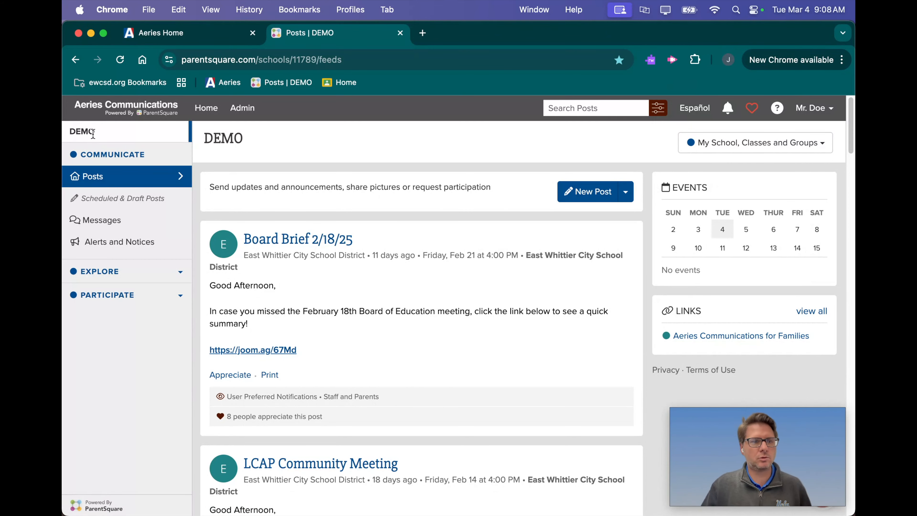
- Open the Spring Conferences group and start a new Appointment Sign Ups form for it
left_click(108, 271)
left_click(116, 386)
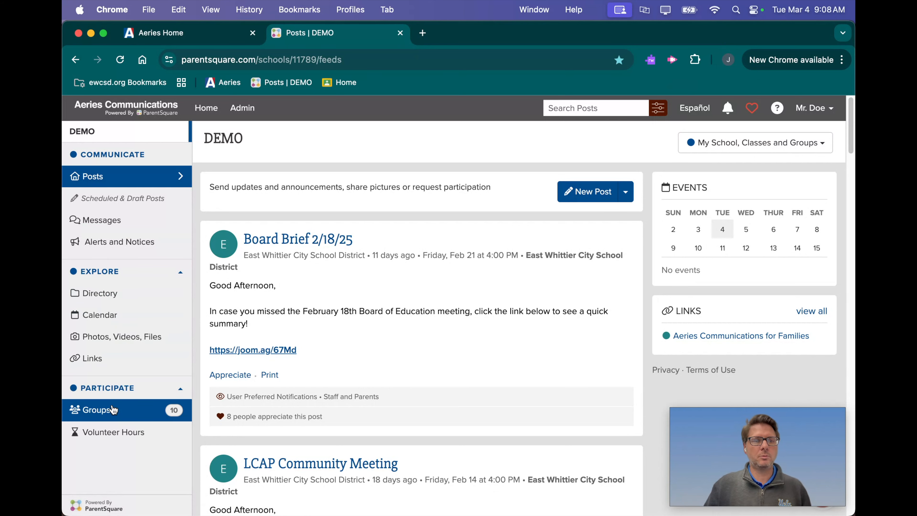
left_click(137, 412)
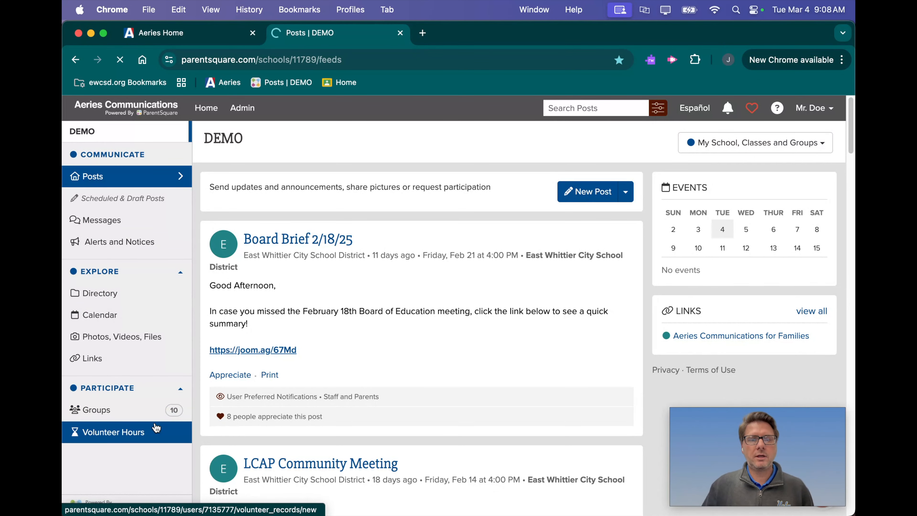
scroll(418, 299, "down", 7)
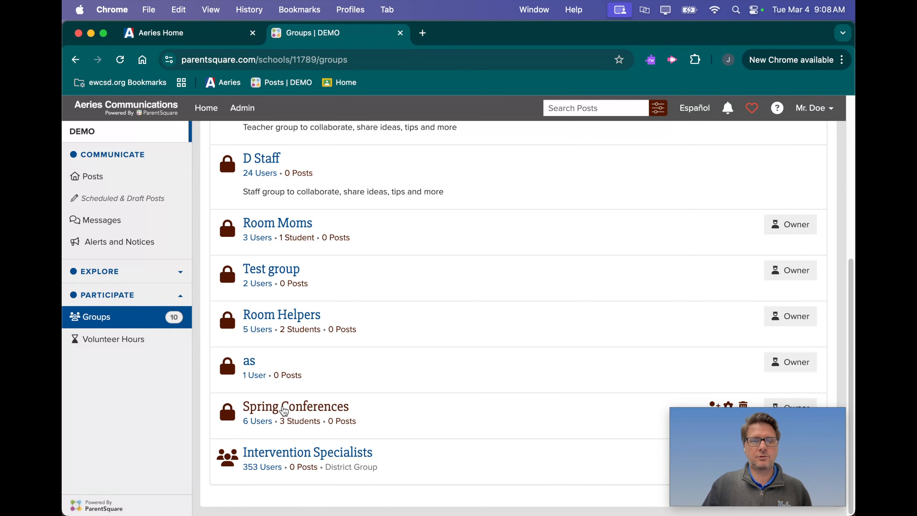
left_click(327, 406)
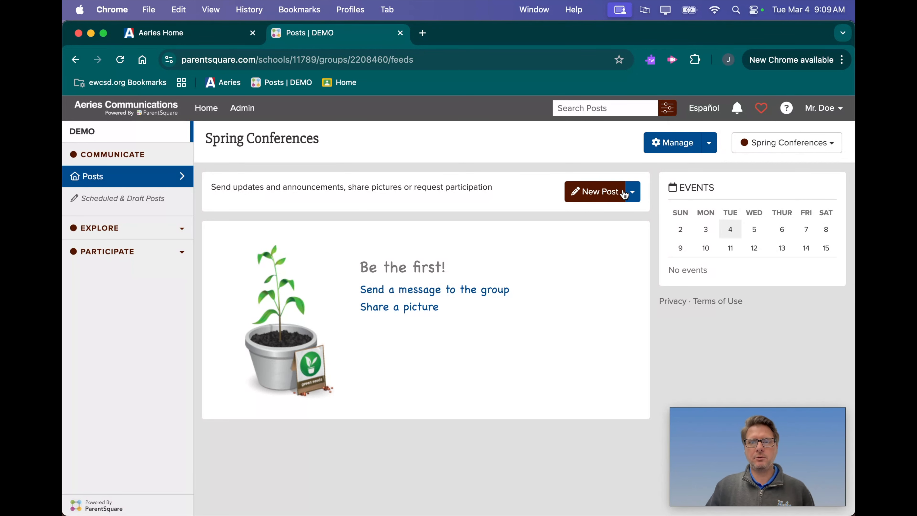
left_click(631, 192)
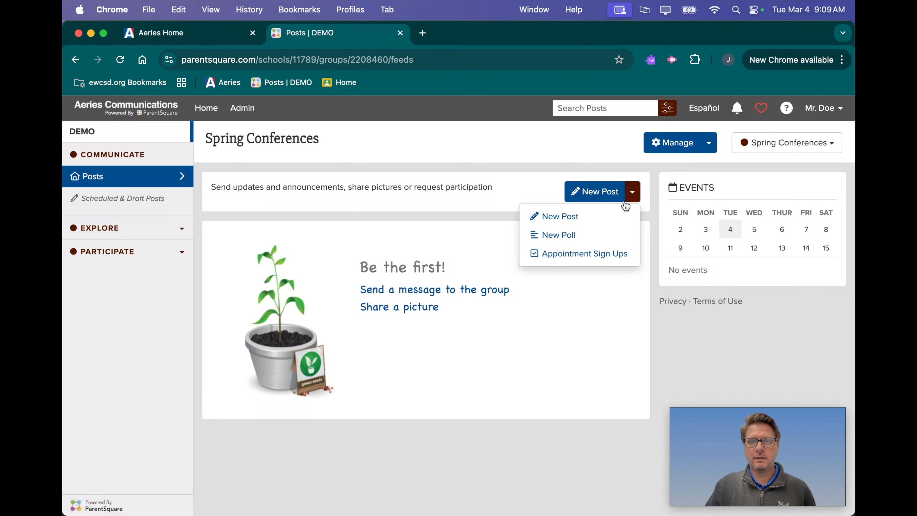
left_click(590, 259)
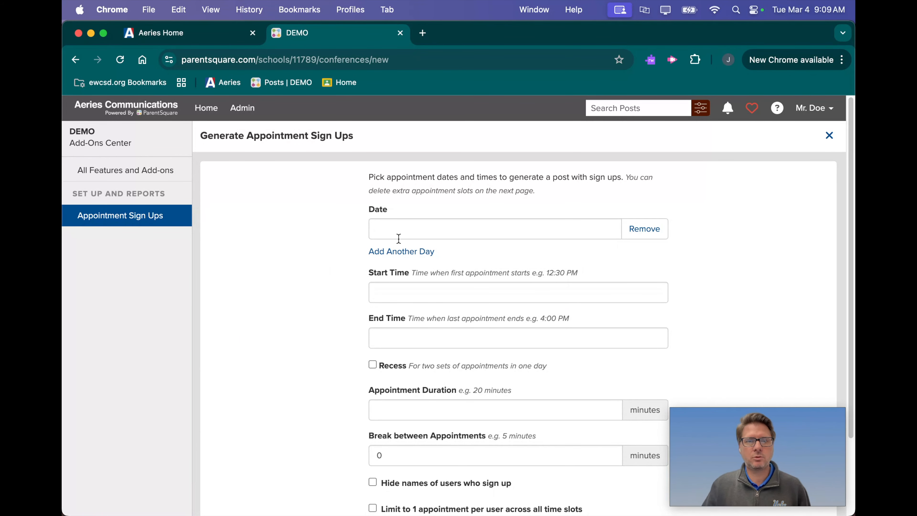
- Set three appointment dates: Monday 03/17/2025, Tuesday 03/18/2025 and Wednesday 03/19/2025
left_click(403, 229)
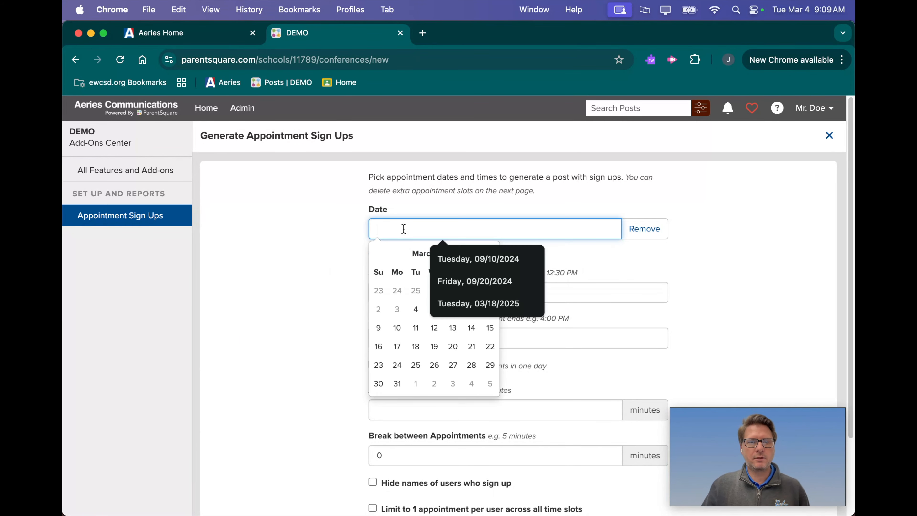
left_click(397, 346)
left_click(404, 253)
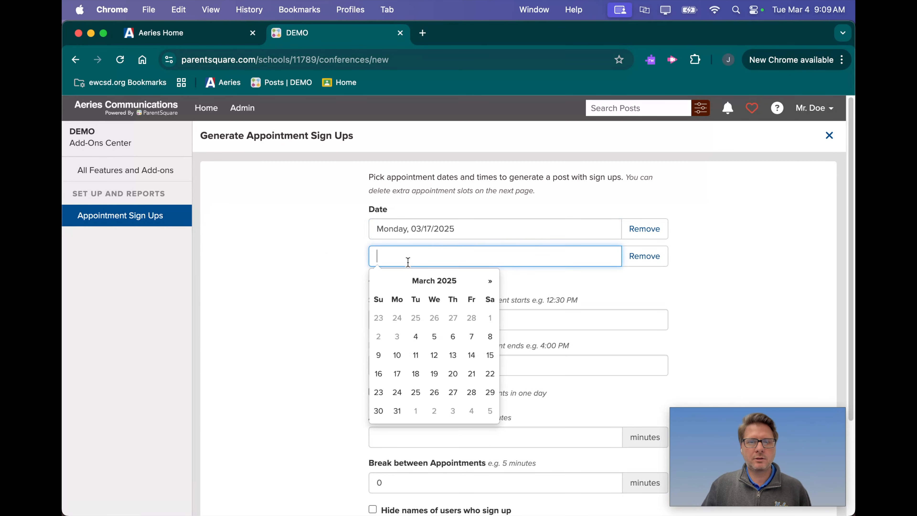
left_click(415, 373)
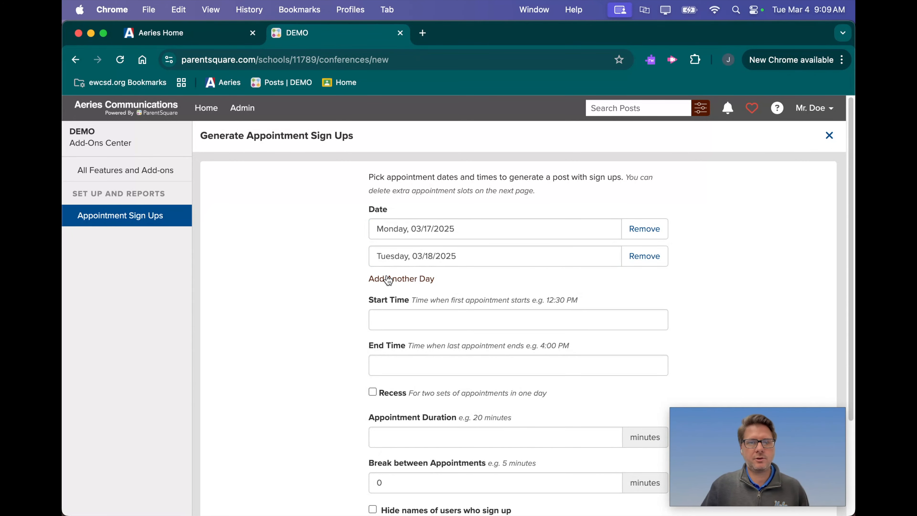
left_click(396, 280)
left_click(397, 283)
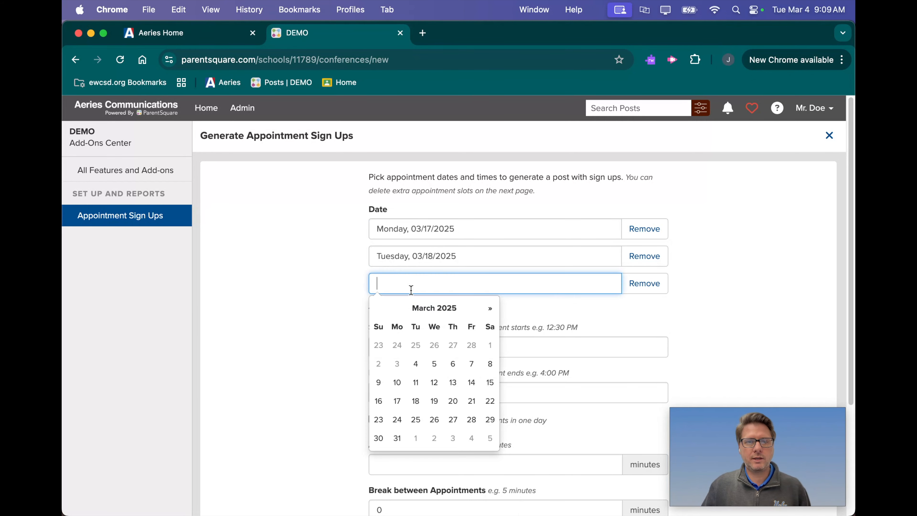
left_click(433, 401)
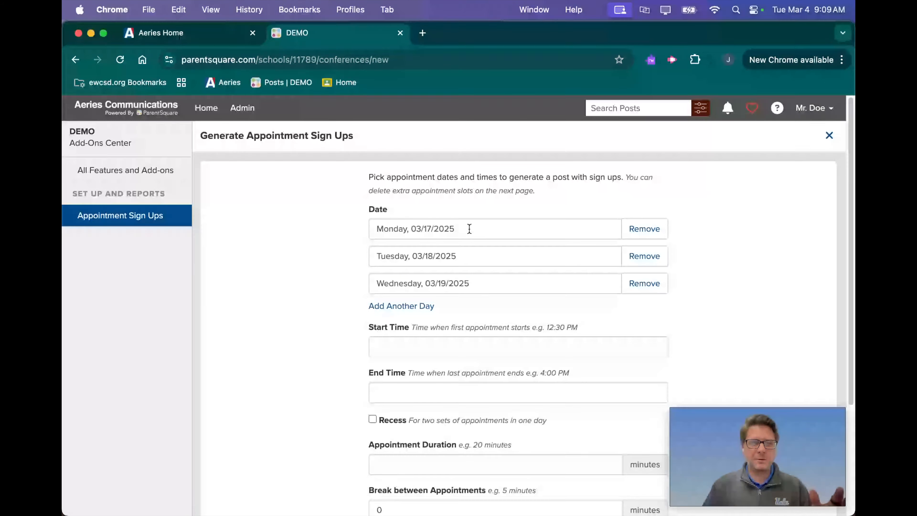
- Set the appointment start time to 01:00 PM and the end time to 03:00 PM
left_click(380, 347)
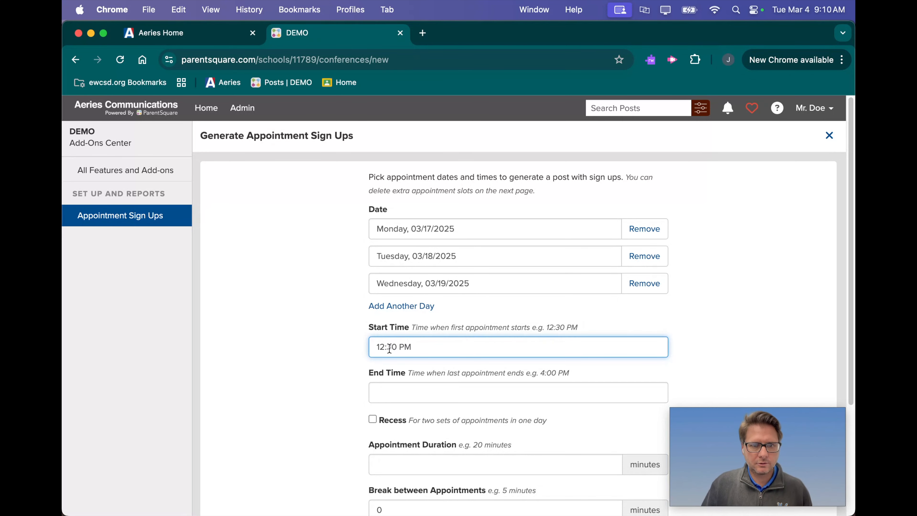
double_click(383, 348)
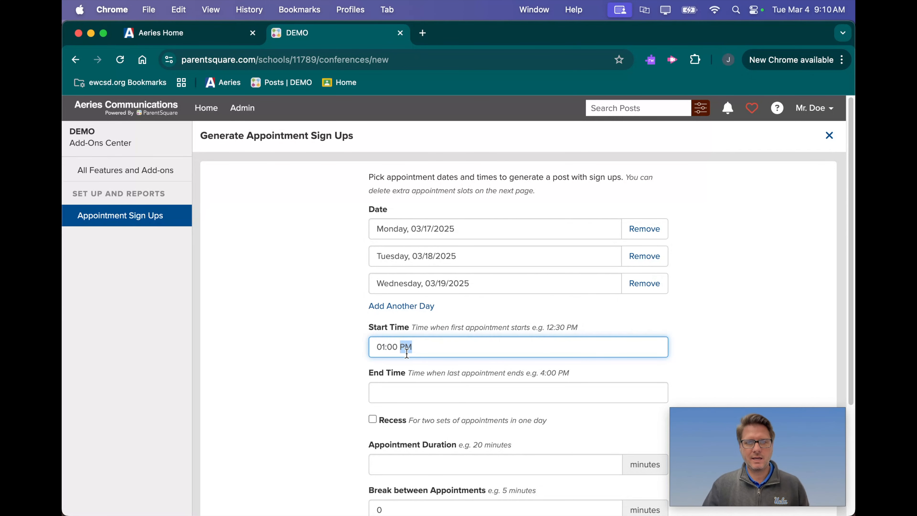
left_click(398, 392)
type("4:00 PM")
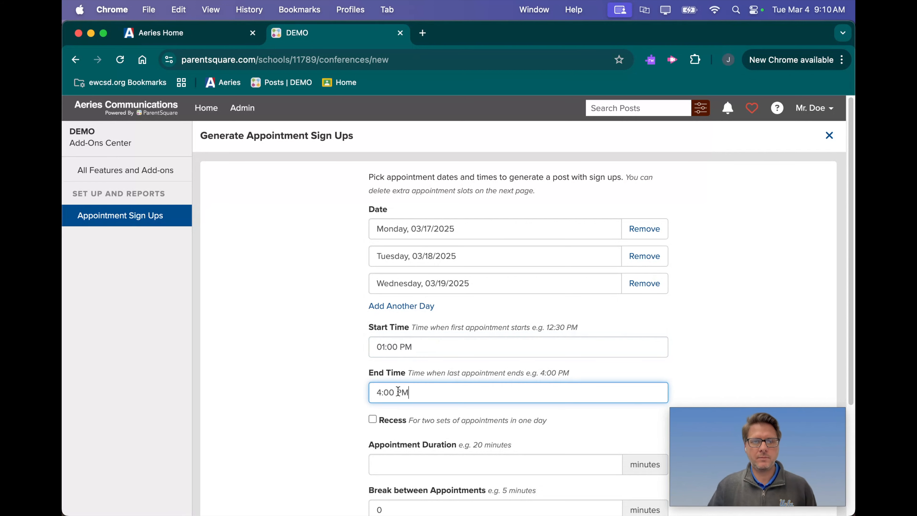
double_click(379, 392)
type("3")
left_click(421, 395)
type("p")
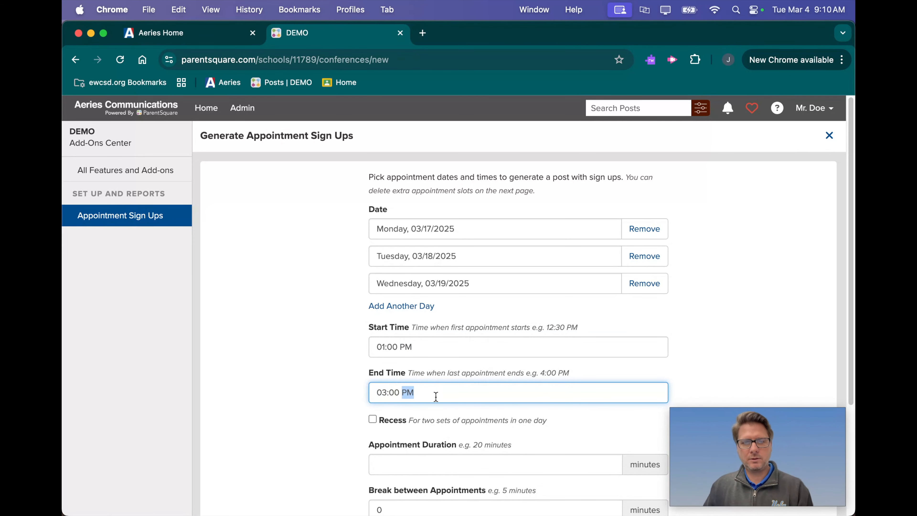
left_click(341, 403)
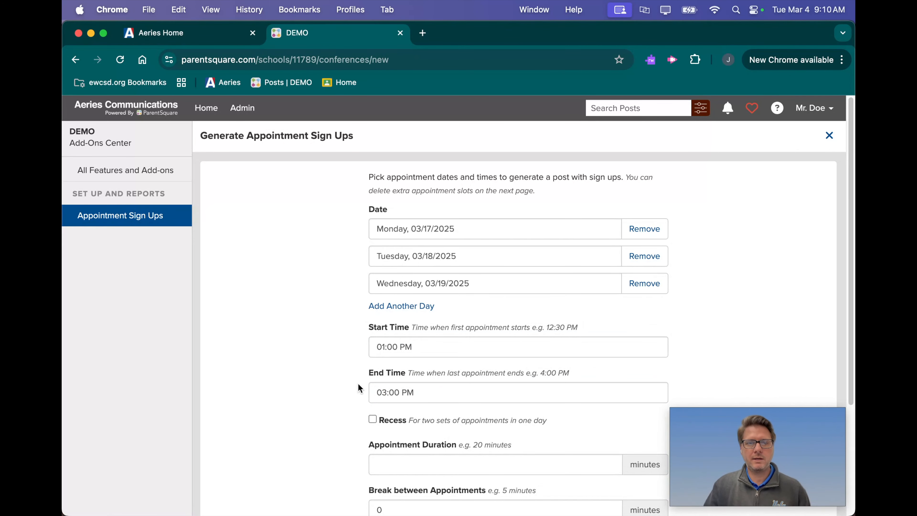
- Set the appointment duration to 10 minutes and the break between appointments to 5 minutes
scroll(464, 399, "down", 5)
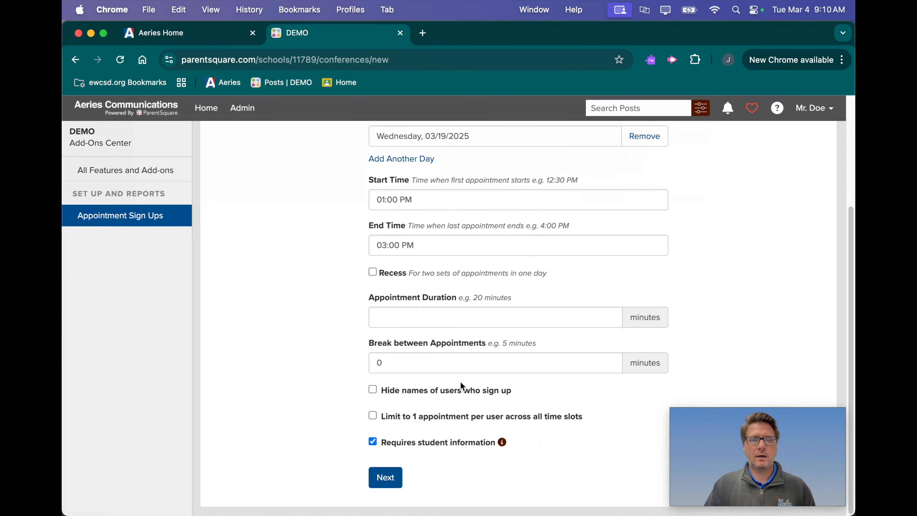
left_click(411, 316)
type("10")
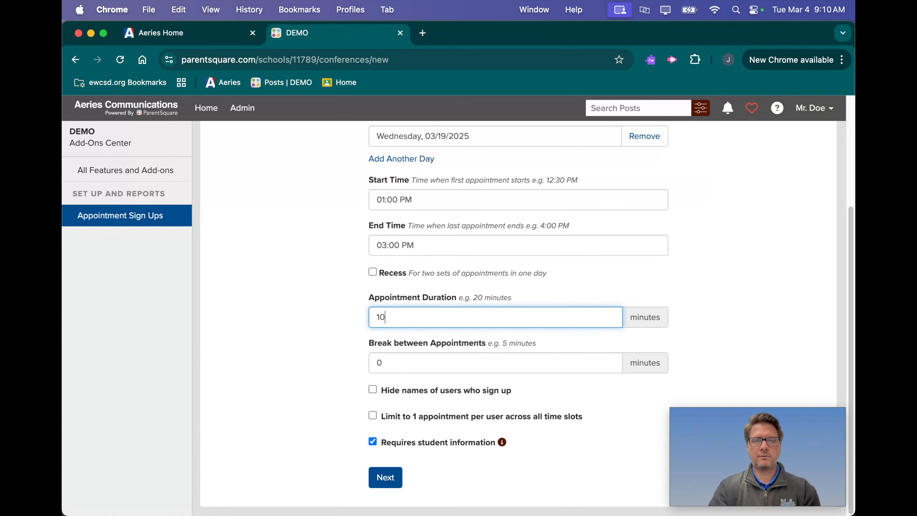
left_click(391, 363)
key("BackSpace")
type("5")
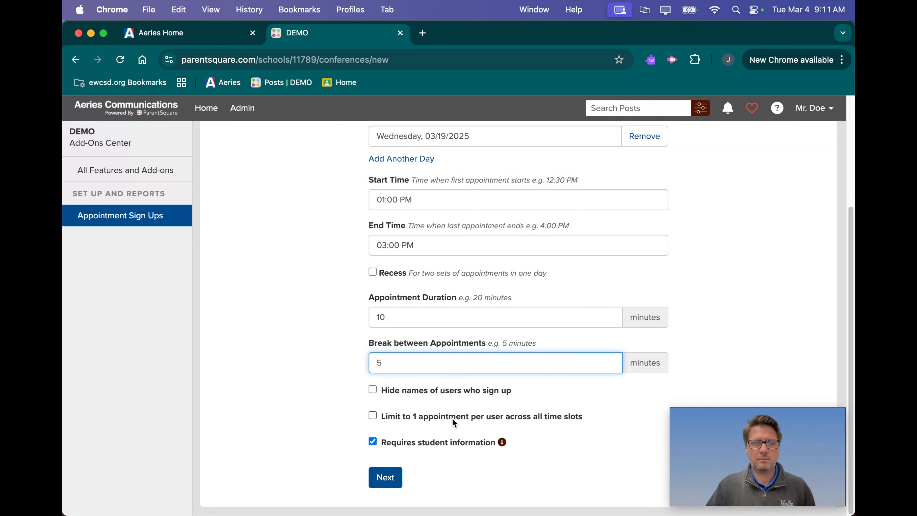
- Hide the names of users who sign up, limit each user to 1 appointment, and generate the time slots
left_click(373, 389)
left_click(372, 415)
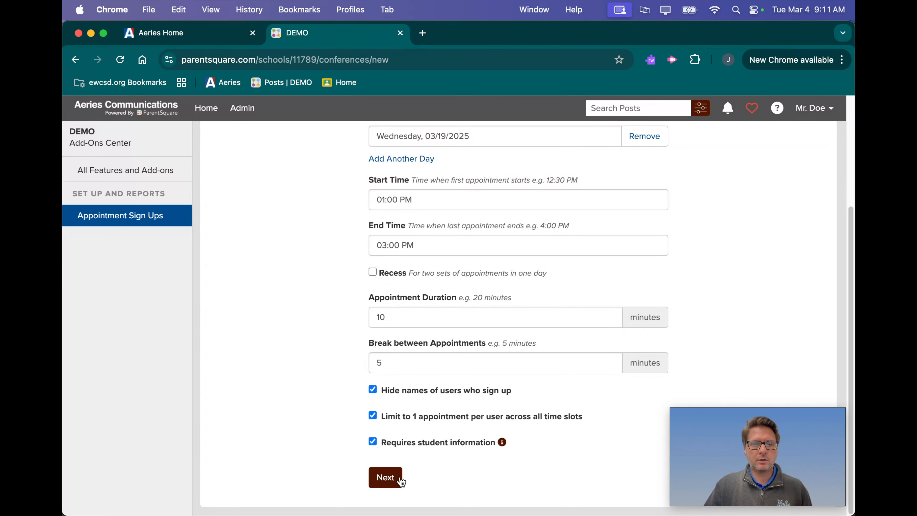
left_click(388, 474)
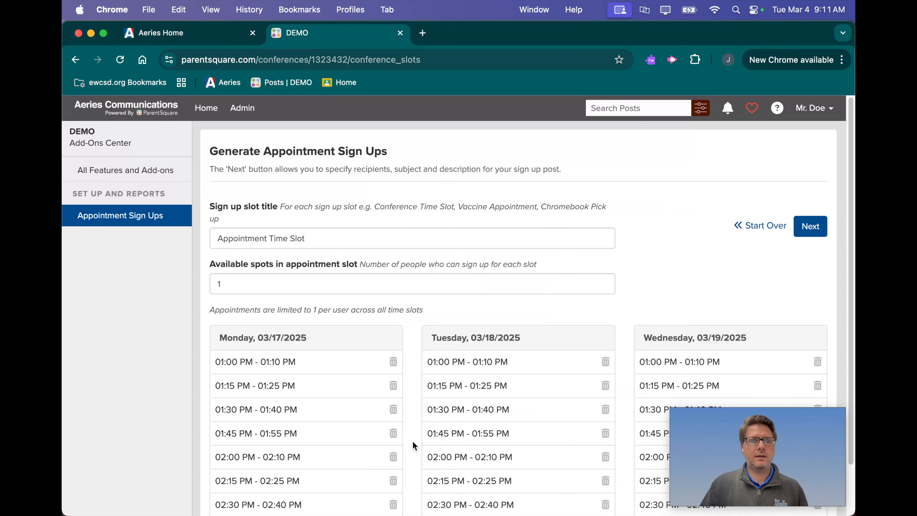
- Change the sign up slot title to "Spring Parent Conferences"
scroll(413, 441, "down", 2)
left_click_drag(312, 177, 303, 182)
triple_click(304, 183)
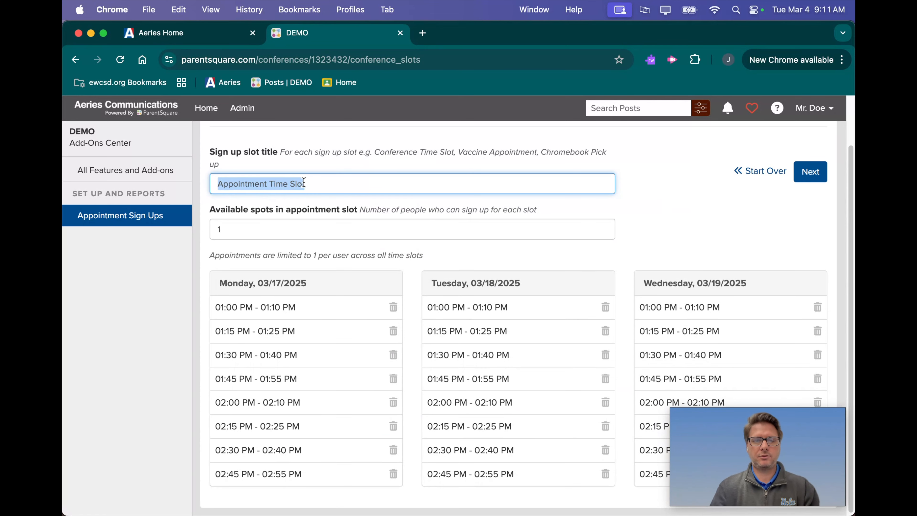
type("S")
left_click(337, 212)
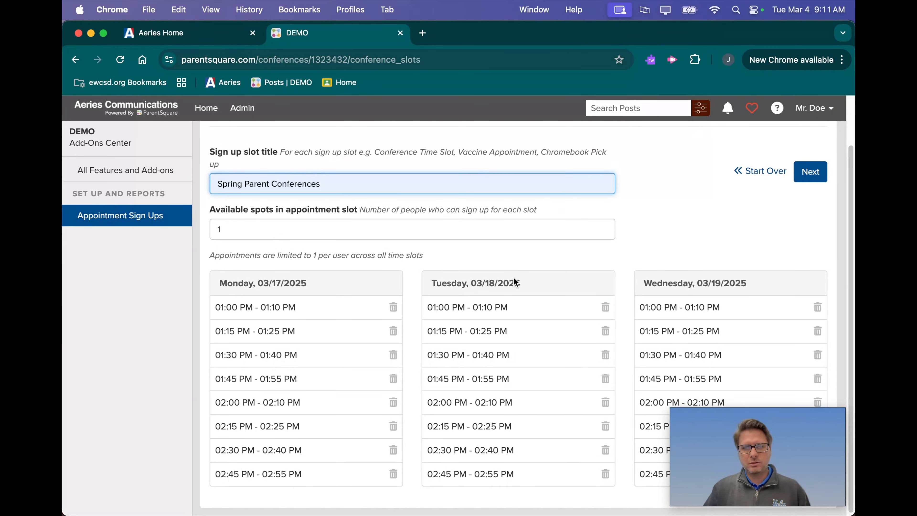
- Delete Tuesday's 02:45 PM - 02:55 PM and 02:30 PM - 02:40 PM slots, and continue to the sign up post
left_click(604, 473)
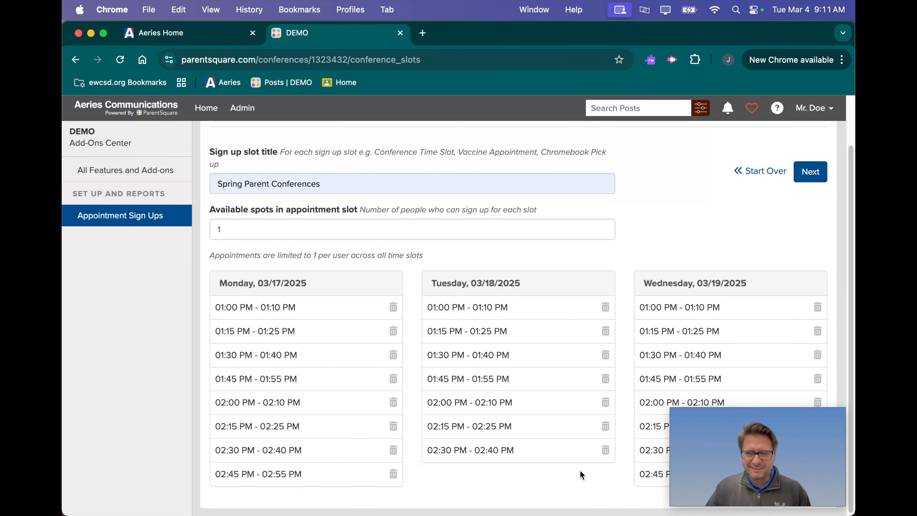
left_click(605, 450)
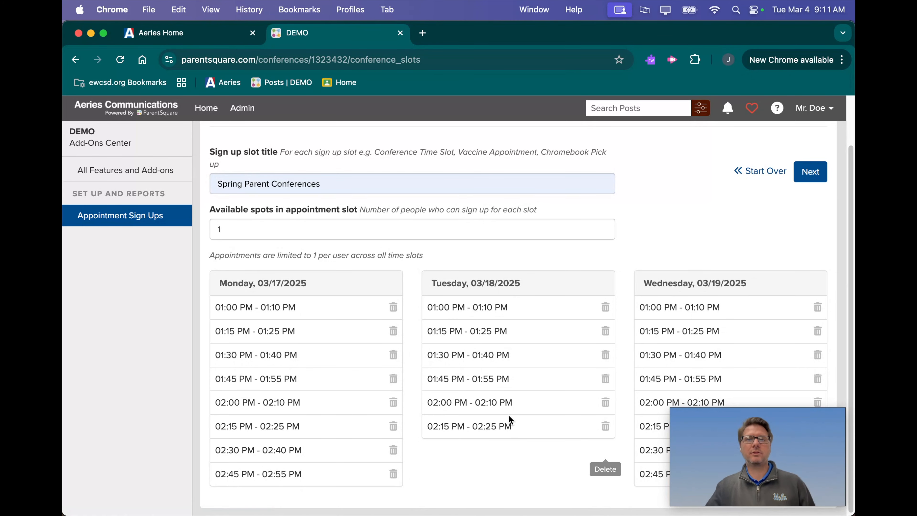
scroll(567, 458, "down", 1)
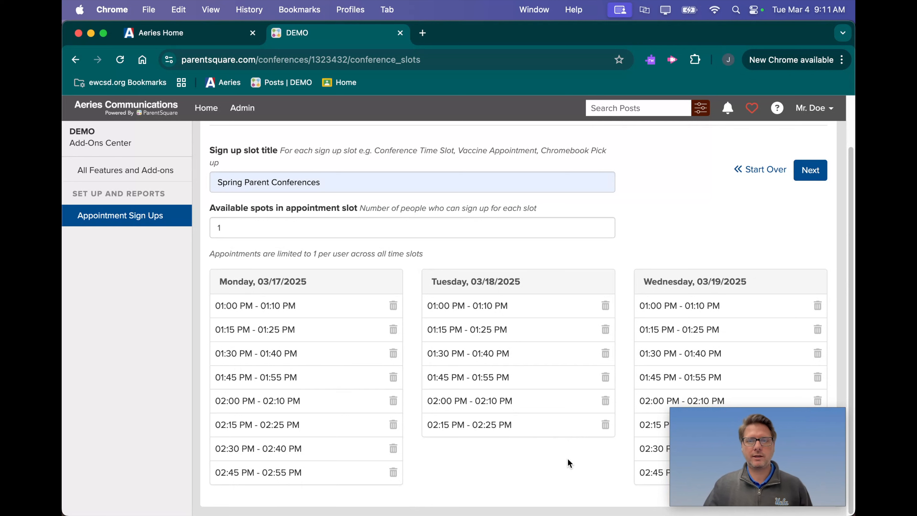
left_click(814, 176)
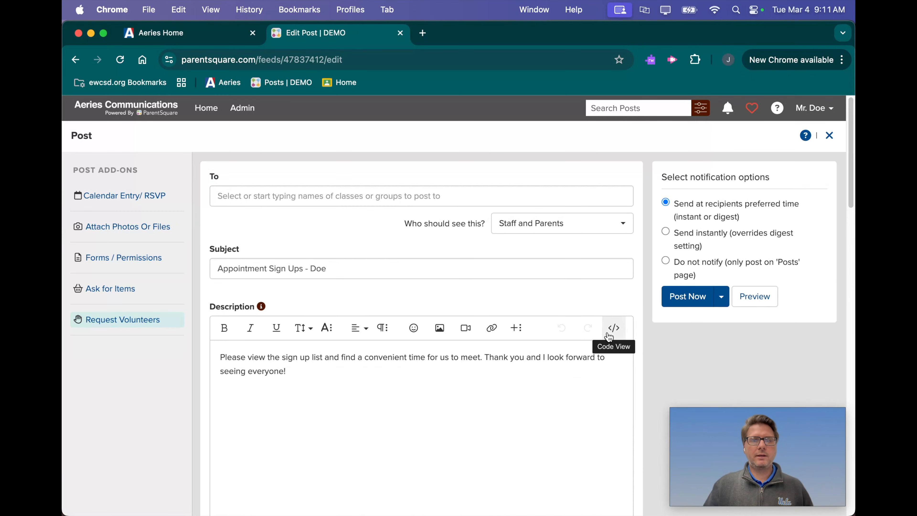
- Address the sign up post to the Spring Conferences group
left_click(250, 192)
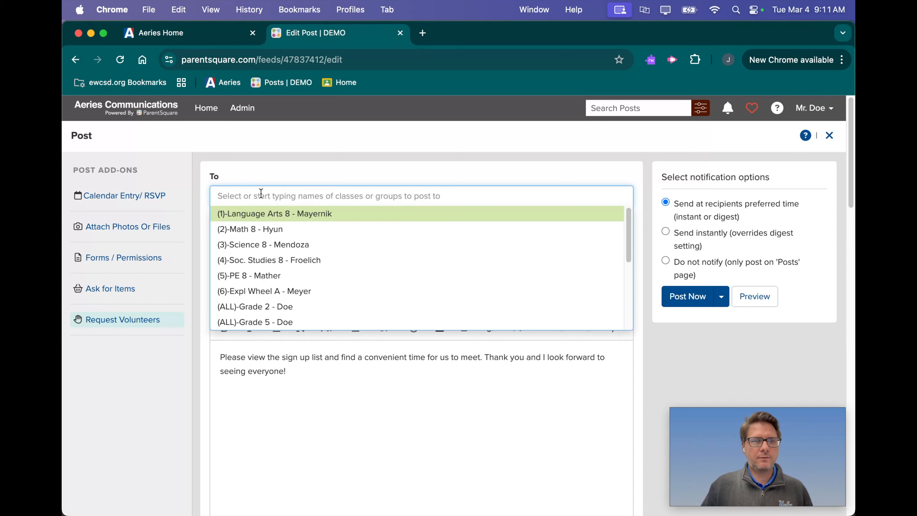
scroll(296, 273, "down", 3)
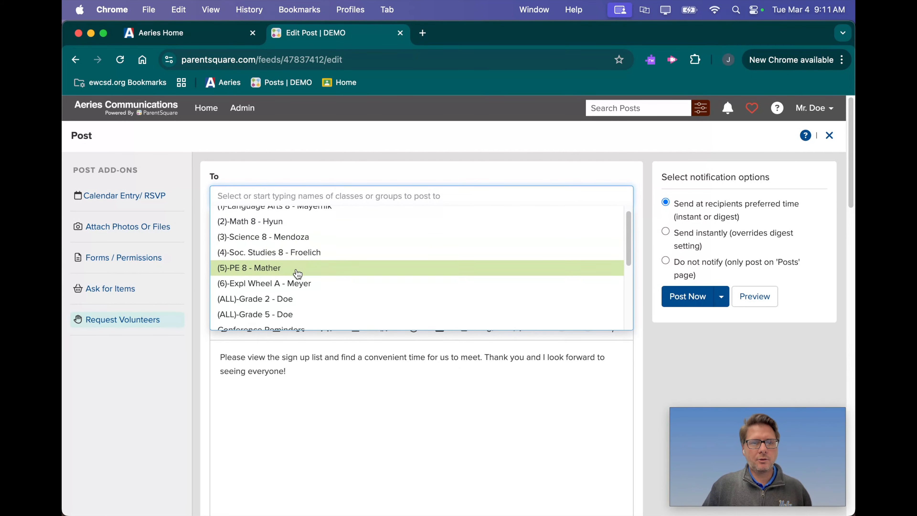
scroll(297, 274, "down", 3)
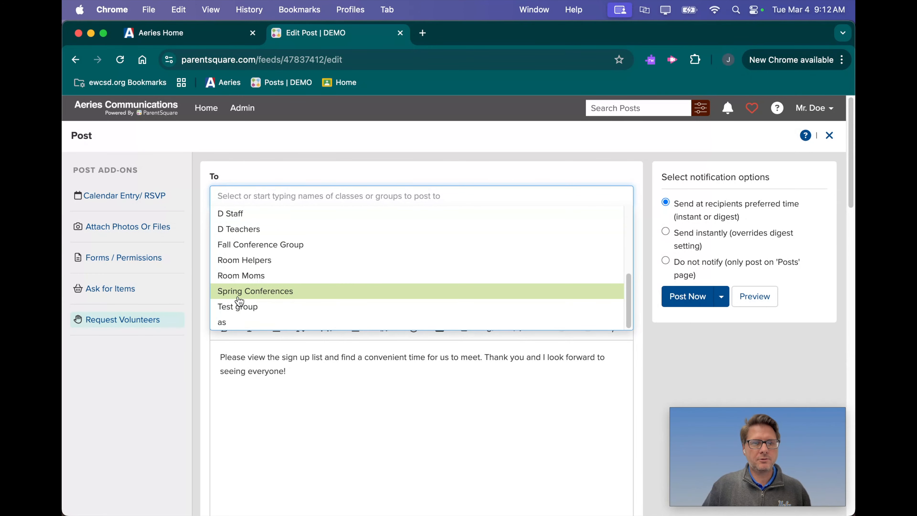
left_click(287, 293)
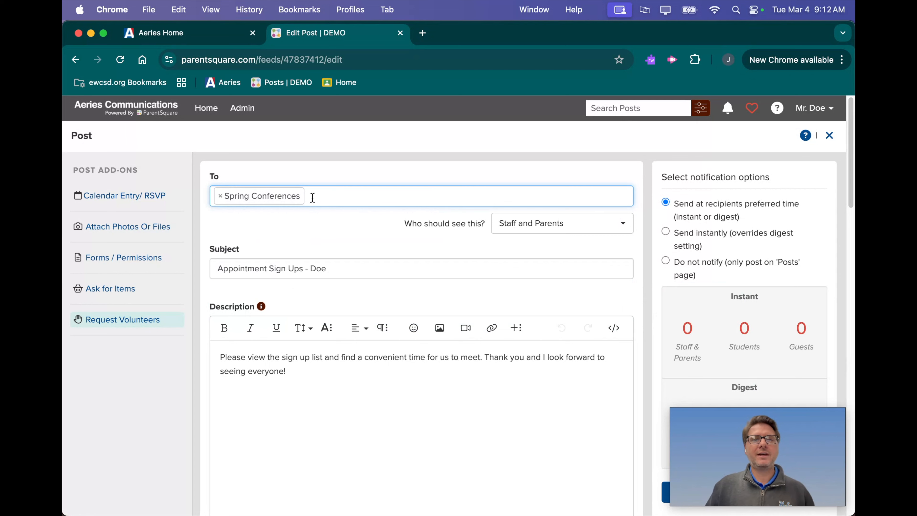
- Restrict who sees the post to parents only by excluding staff, and review the recipient counts
scroll(459, 258, "down", 5)
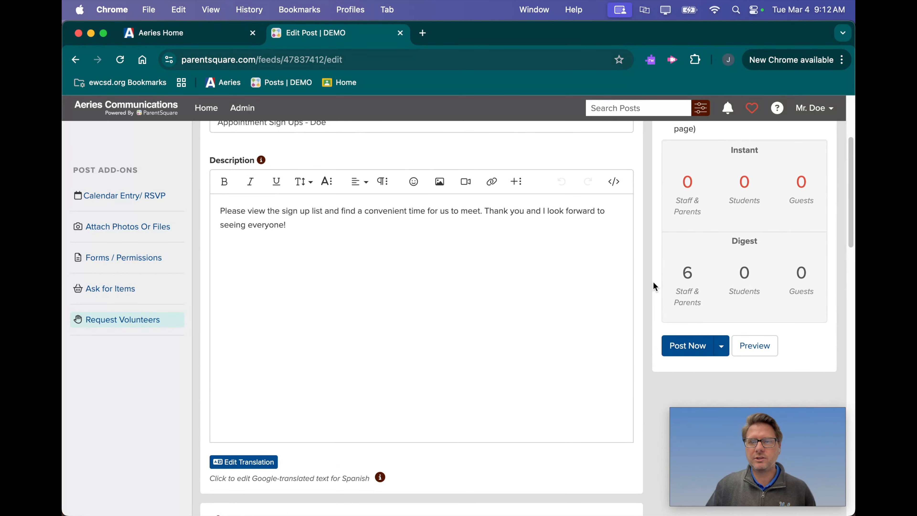
scroll(577, 289, "up", 5)
left_click(549, 223)
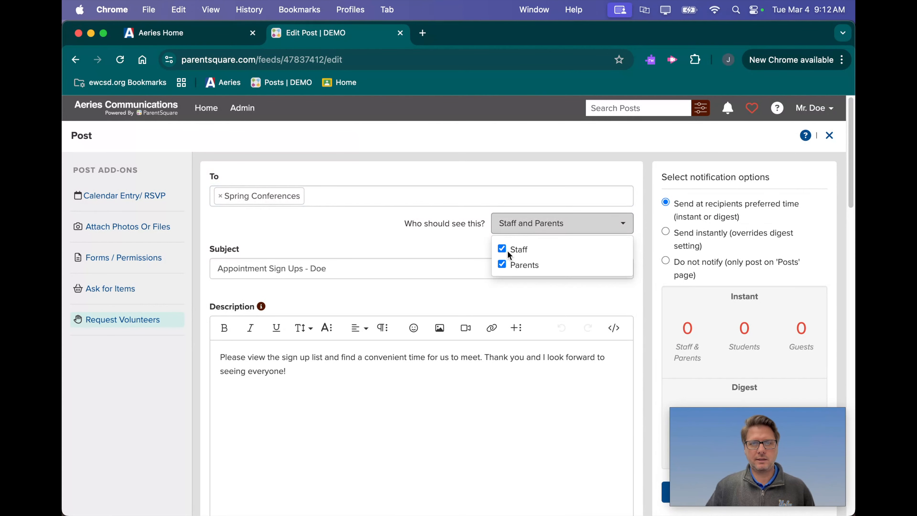
left_click(501, 249)
scroll(658, 323, "down", 6)
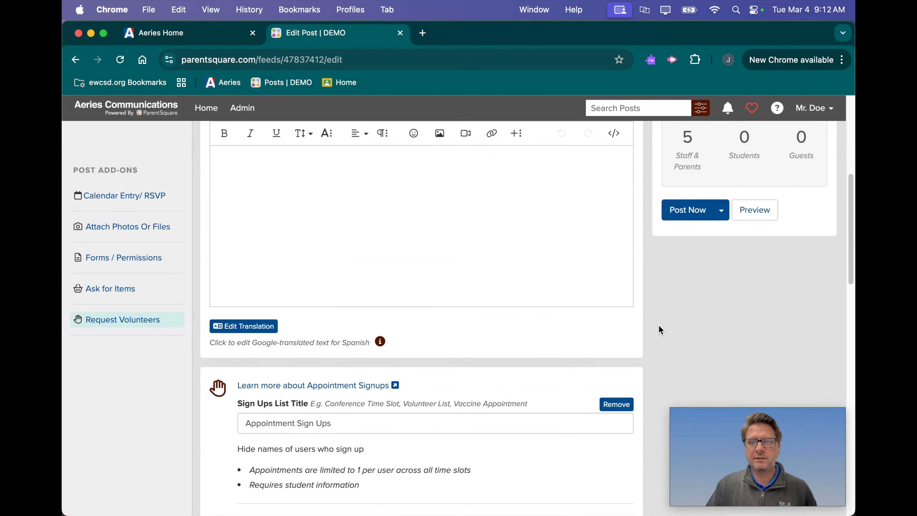
scroll(664, 296, "up", 5)
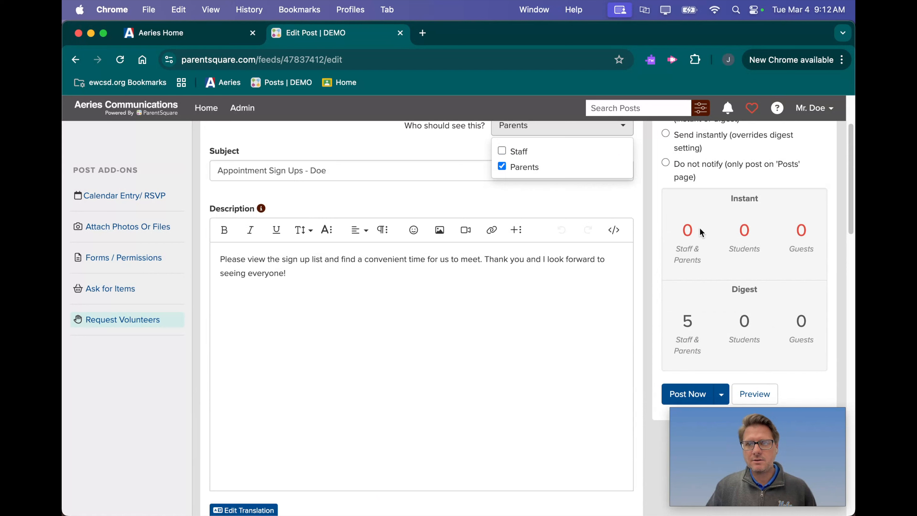
- Change the post's subject to "Spring Conferences"
scroll(638, 306, "up", 1)
left_click(640, 305)
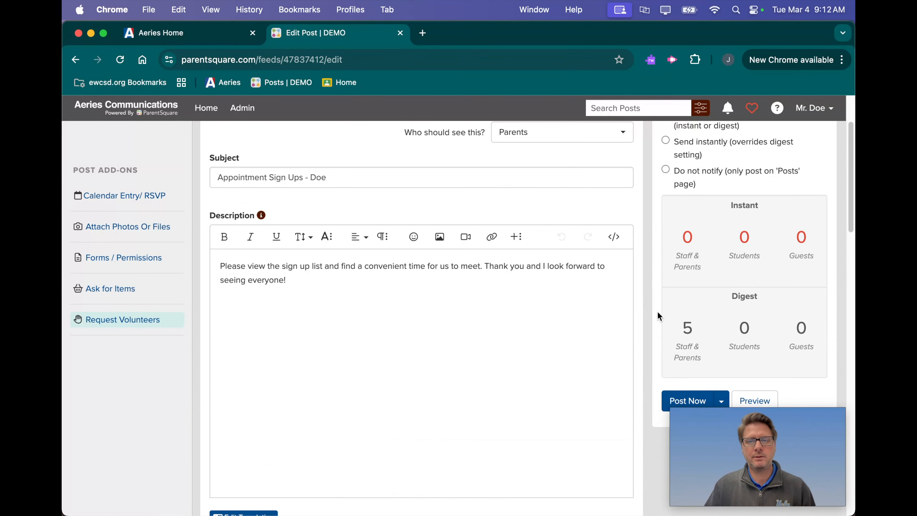
scroll(637, 318, "down", 2)
scroll(613, 303, "up", 4)
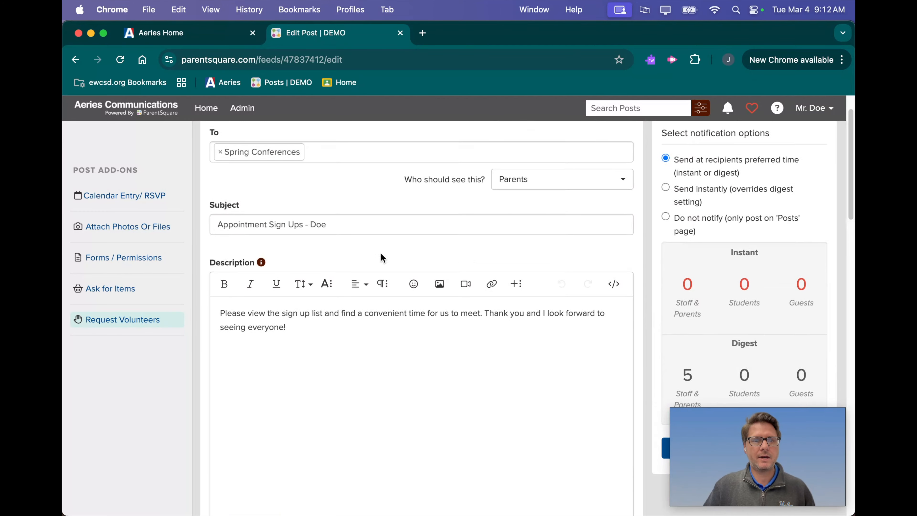
triple_click(235, 244)
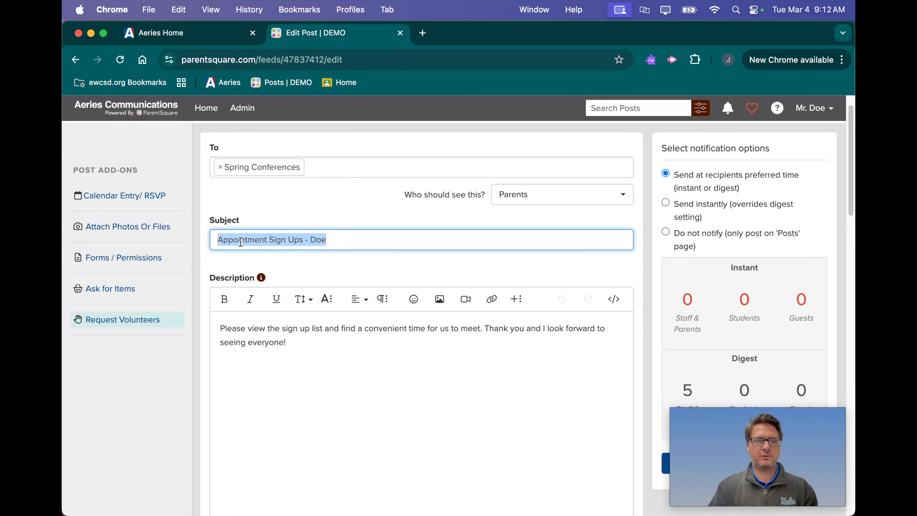
type("Spring Conferences")
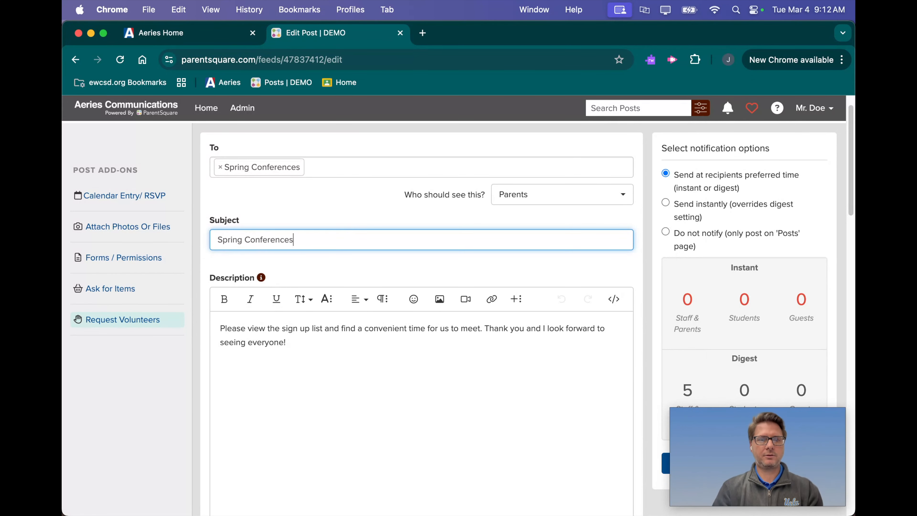
- Check the post's description and time slots, and change the sign ups list title to "Spring Conferences"
scroll(387, 358, "down", 2)
scroll(345, 355, "down", 5)
left_click(272, 240)
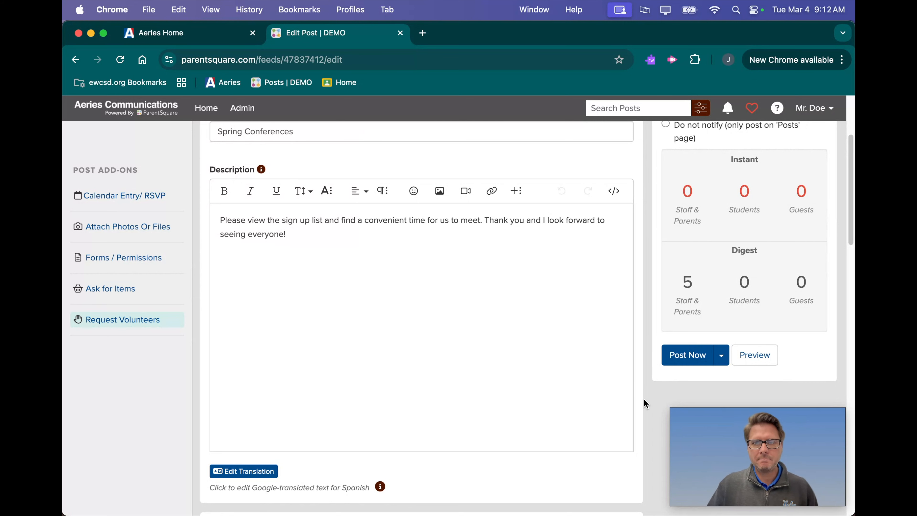
scroll(643, 399, "down", 7)
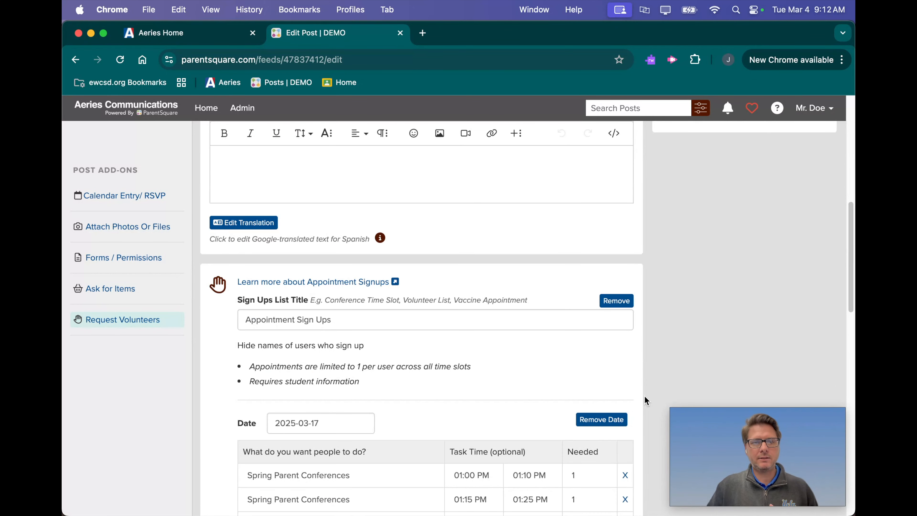
scroll(644, 396, "down", 10)
scroll(644, 396, "down", 12)
scroll(644, 395, "up", 20)
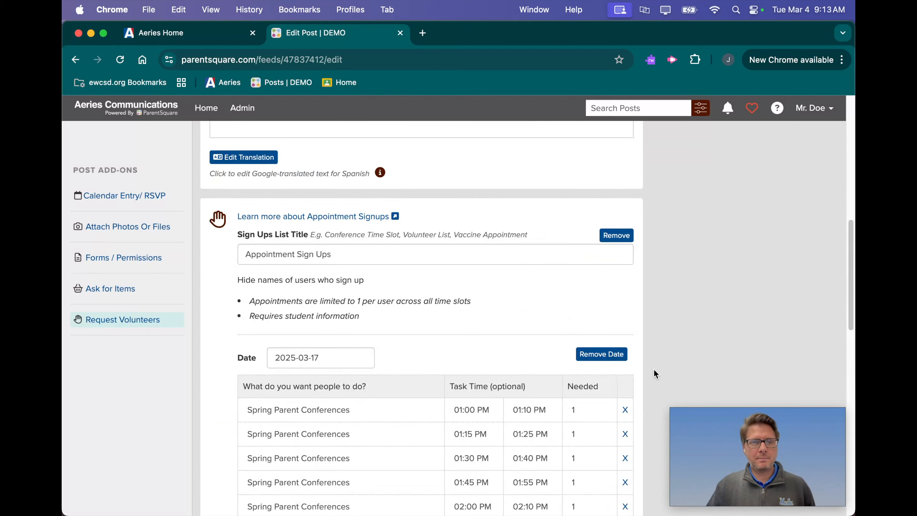
left_click_drag(331, 257, 230, 255)
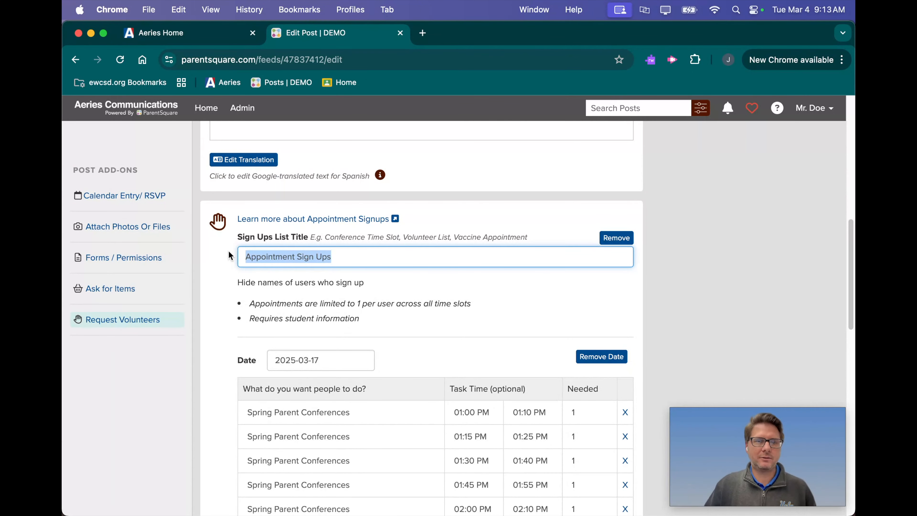
type("Spring Confr")
key("BackSpace")
type("erences")
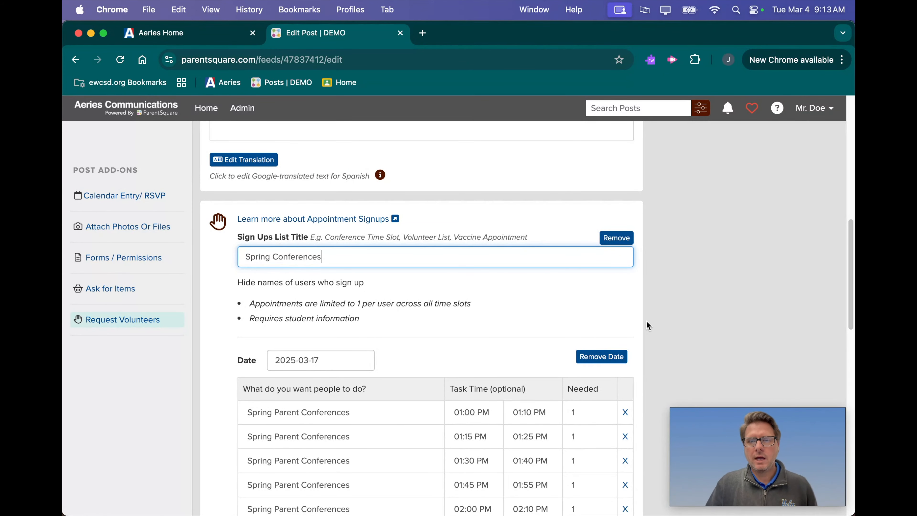
- Set the post's notification option to send instantly, overriding the recipients' digest setting
scroll(668, 328, "down", 5)
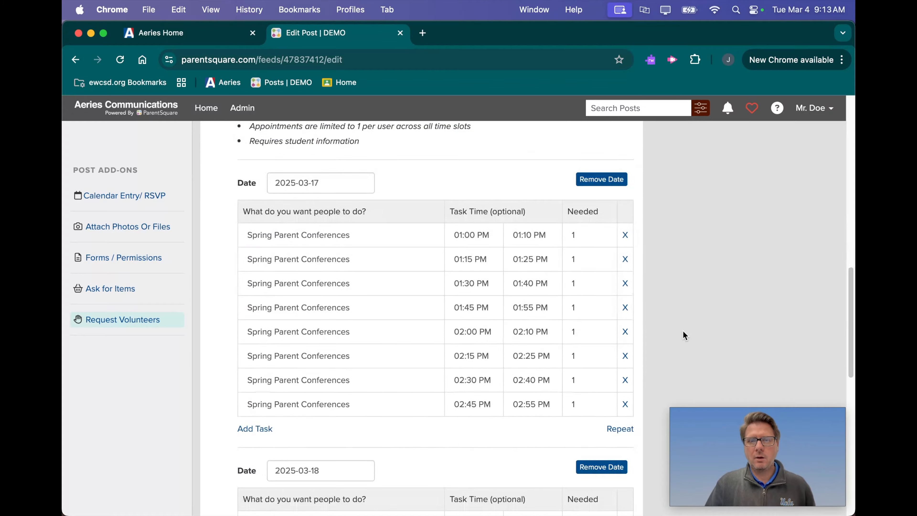
scroll(682, 333, "up", 4)
scroll(681, 330, "up", 6)
scroll(680, 330, "up", 2)
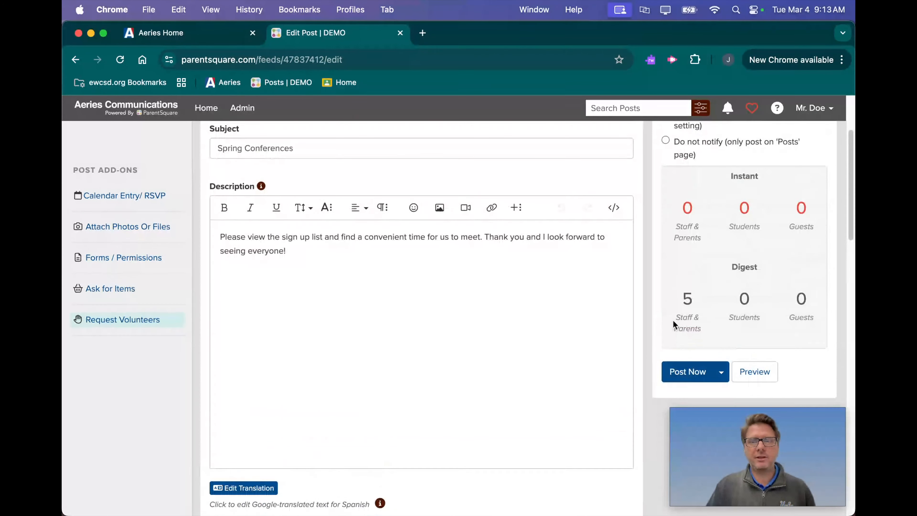
scroll(672, 322, "down", 2)
scroll(671, 321, "up", 5)
scroll(638, 267, "down", 1)
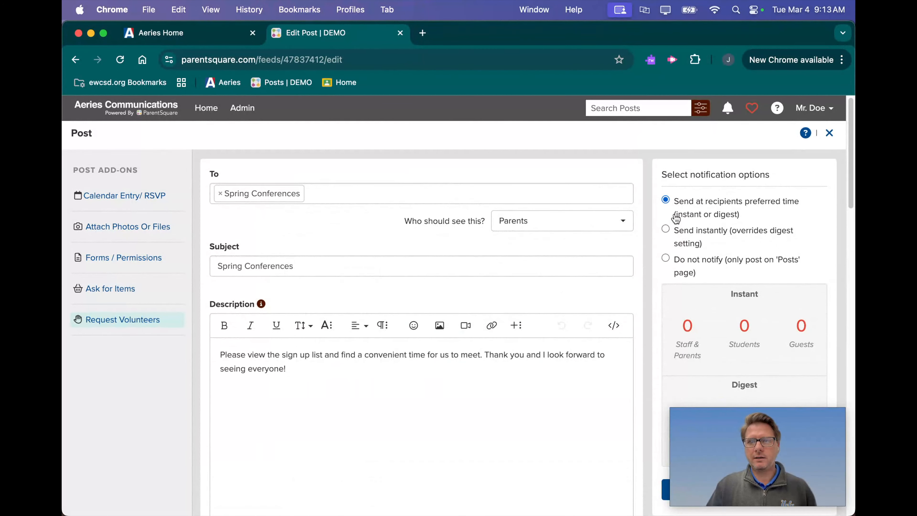
left_click(665, 229)
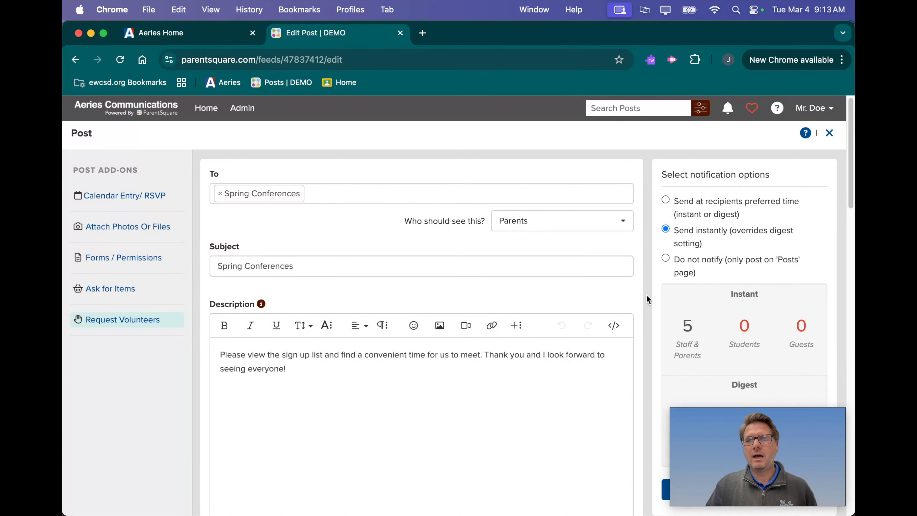
- Publish the Spring Conferences sign up post immediately and confirm the publication
scroll(646, 294, "down", 2)
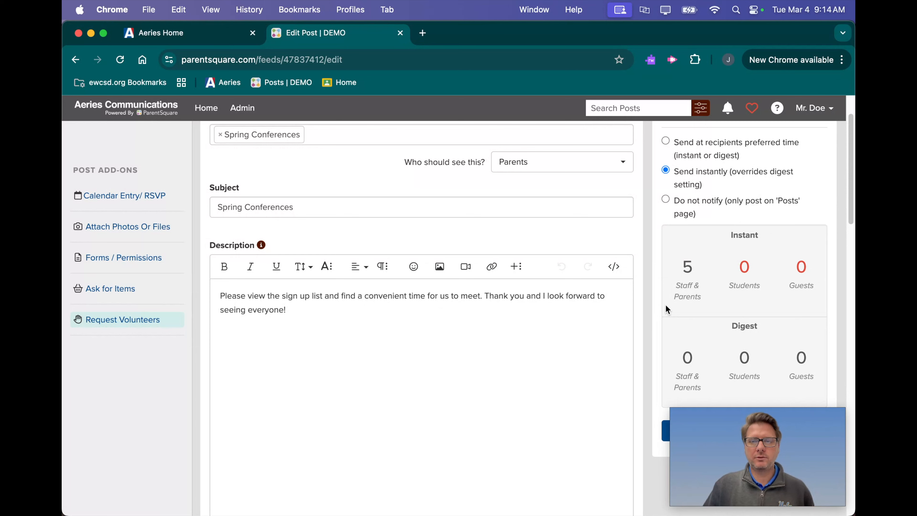
scroll(654, 332, "down", 1)
scroll(655, 336, "down", 3)
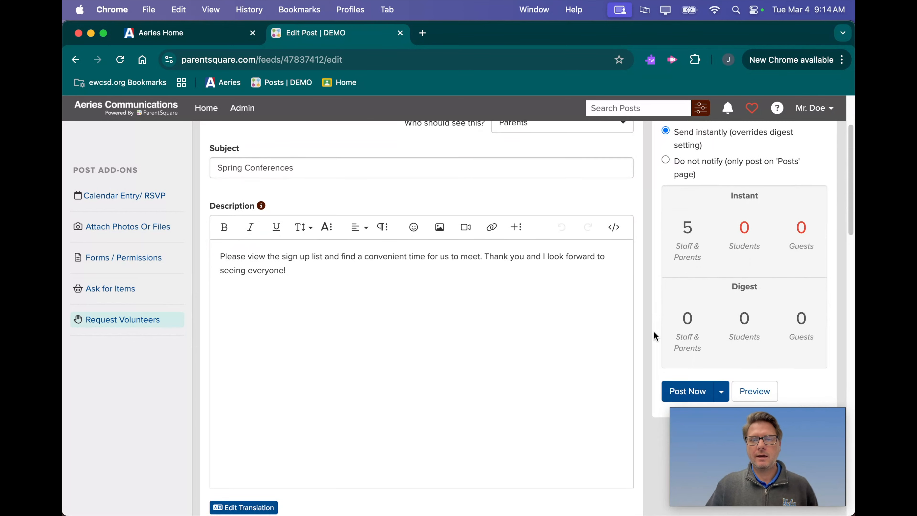
scroll(711, 365, "down", 3)
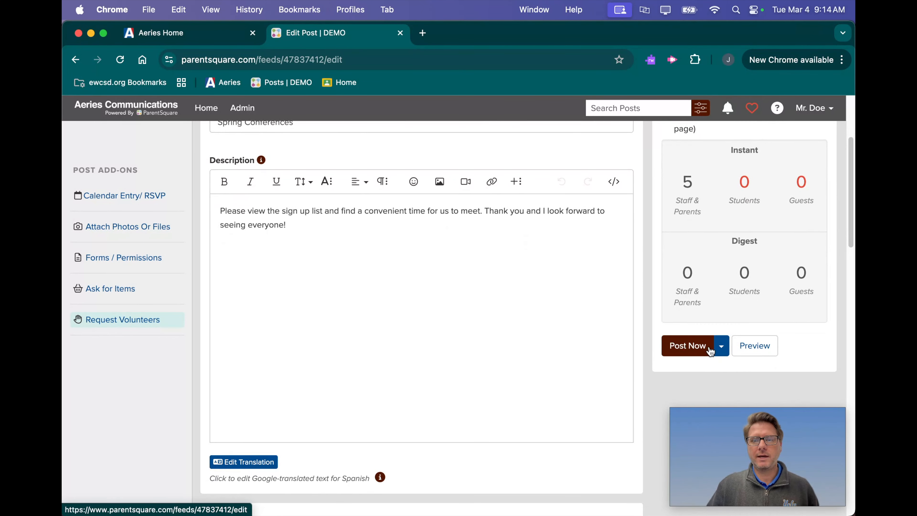
left_click(721, 349)
scroll(720, 347, "down", 3)
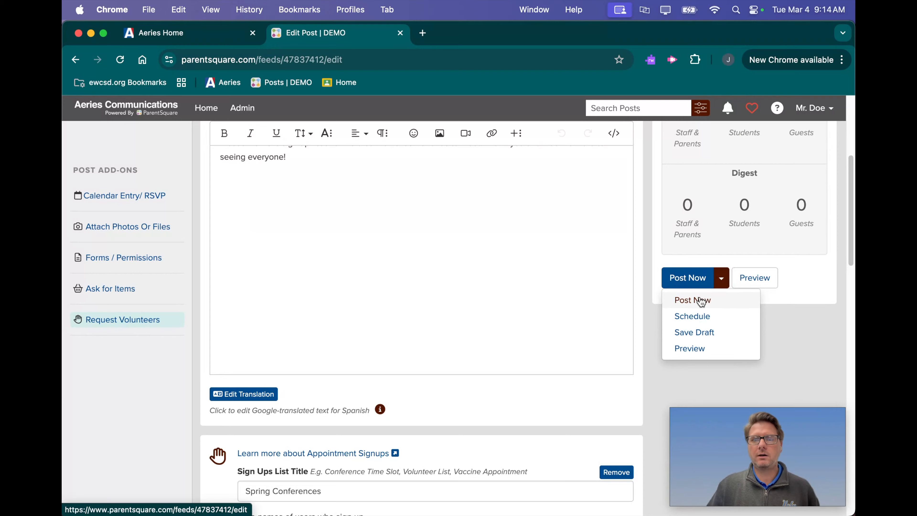
left_click(699, 299)
left_click(610, 440)
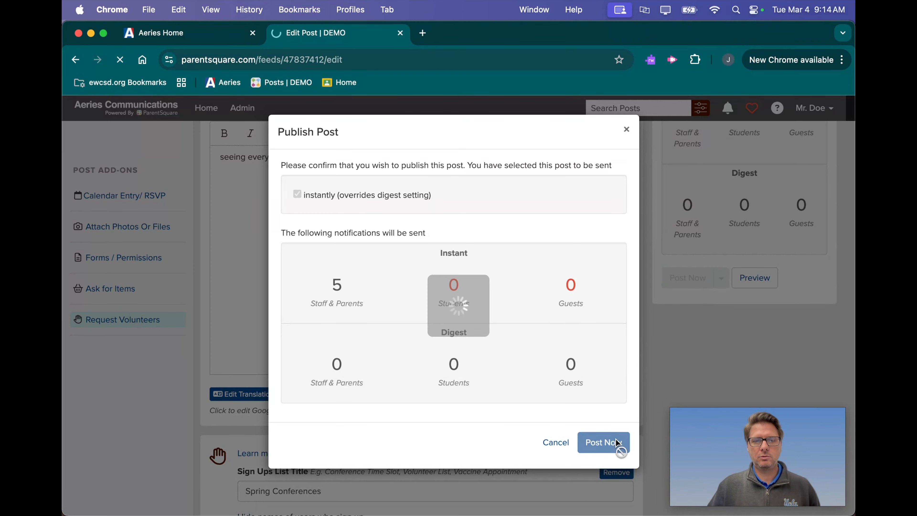